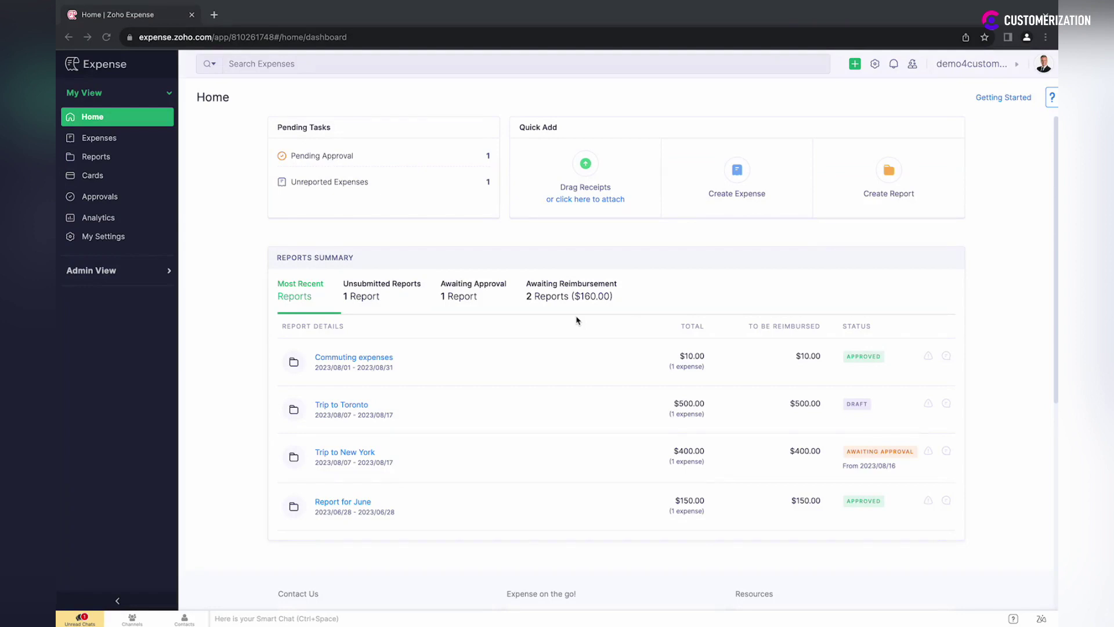
Switch to Admin View and open the Users page under Settings.
left_click(161, 278)
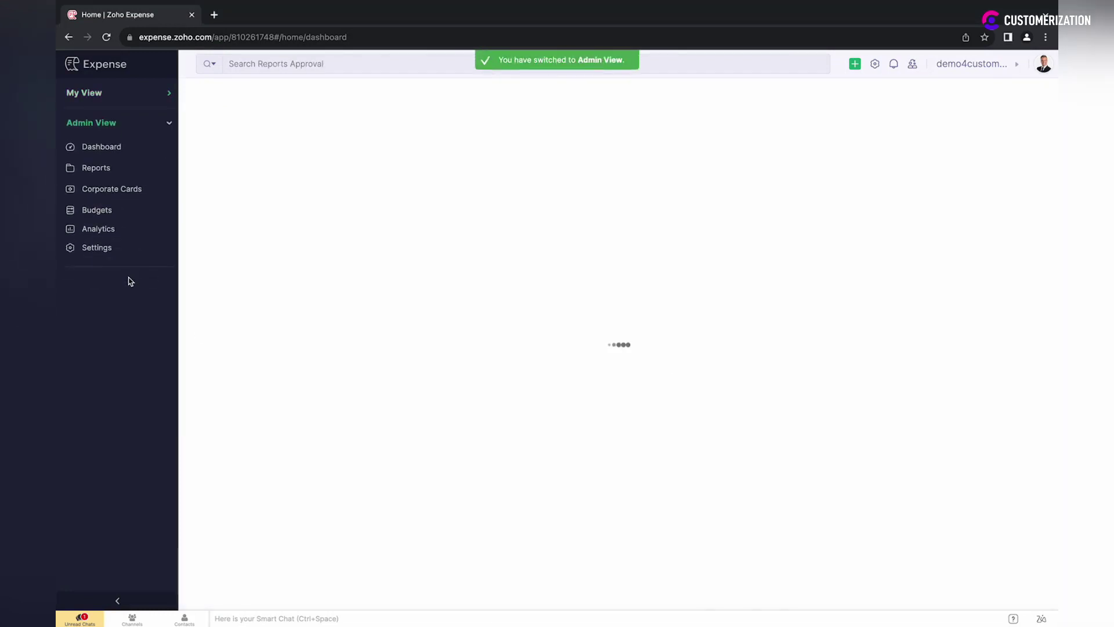
left_click(93, 251)
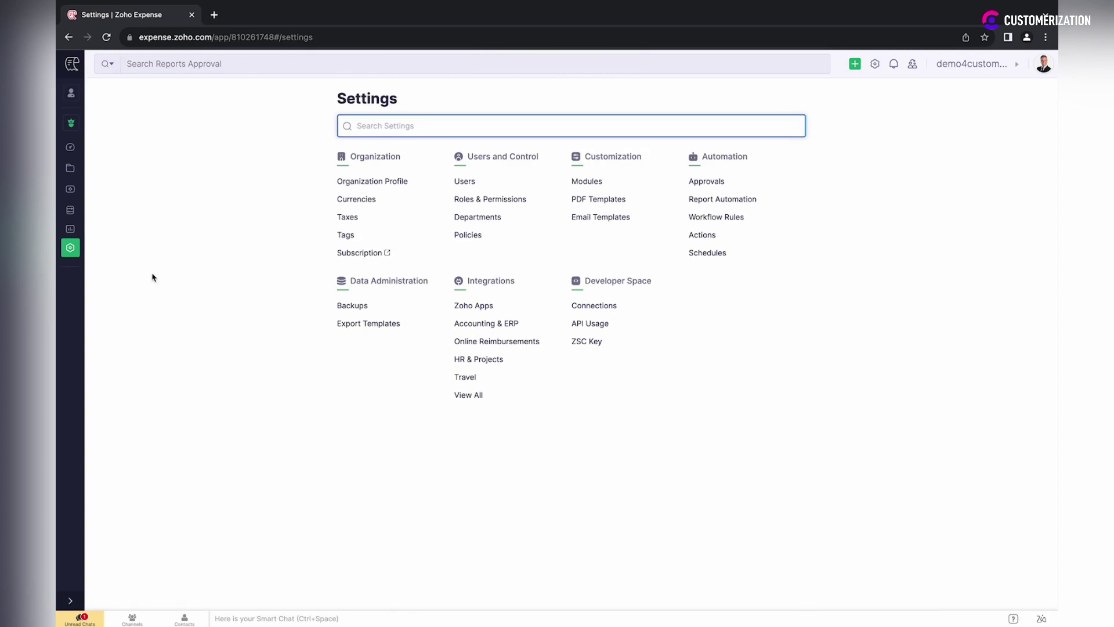
left_click(465, 183)
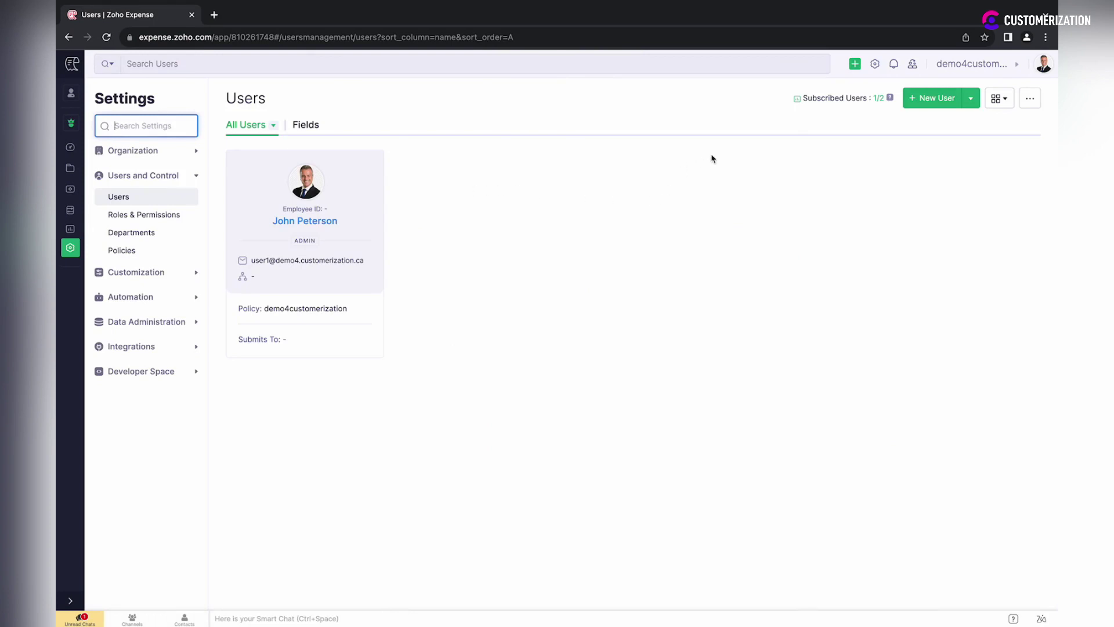
Start a new user with the user's name, employee ID 1221 and the suggested e-mail address.
left_click(931, 98)
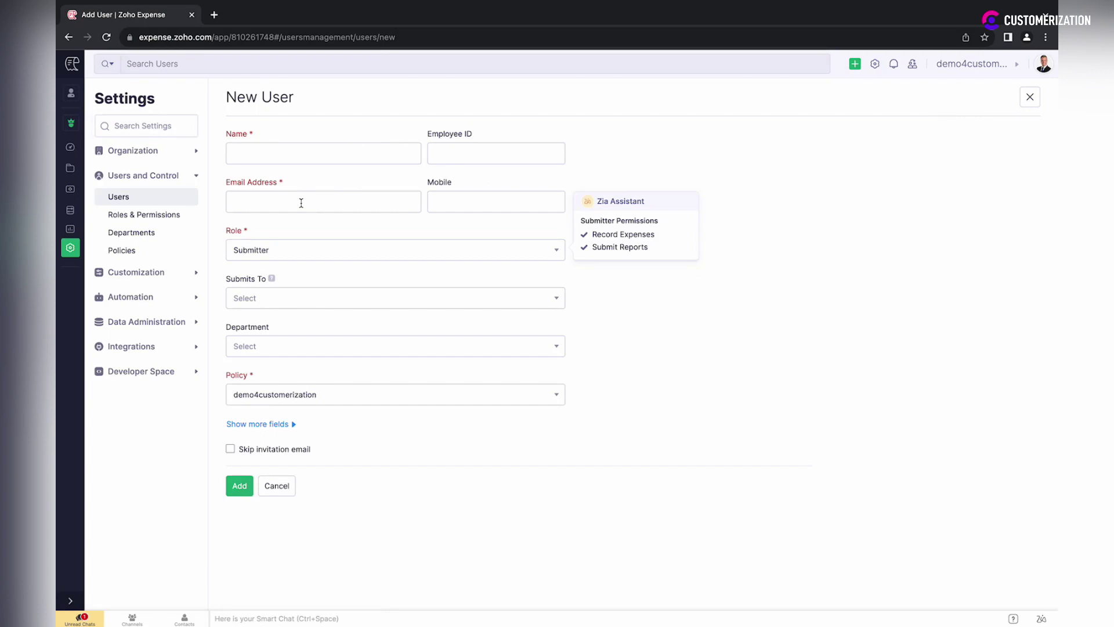
left_click(317, 152)
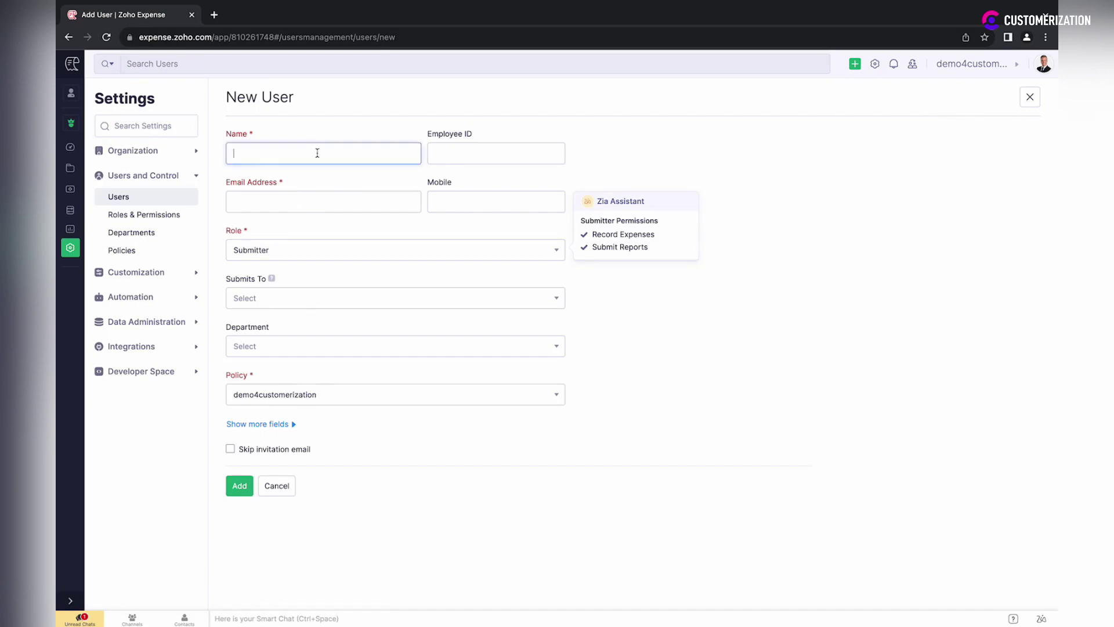
type("Sam")
left_click(435, 161)
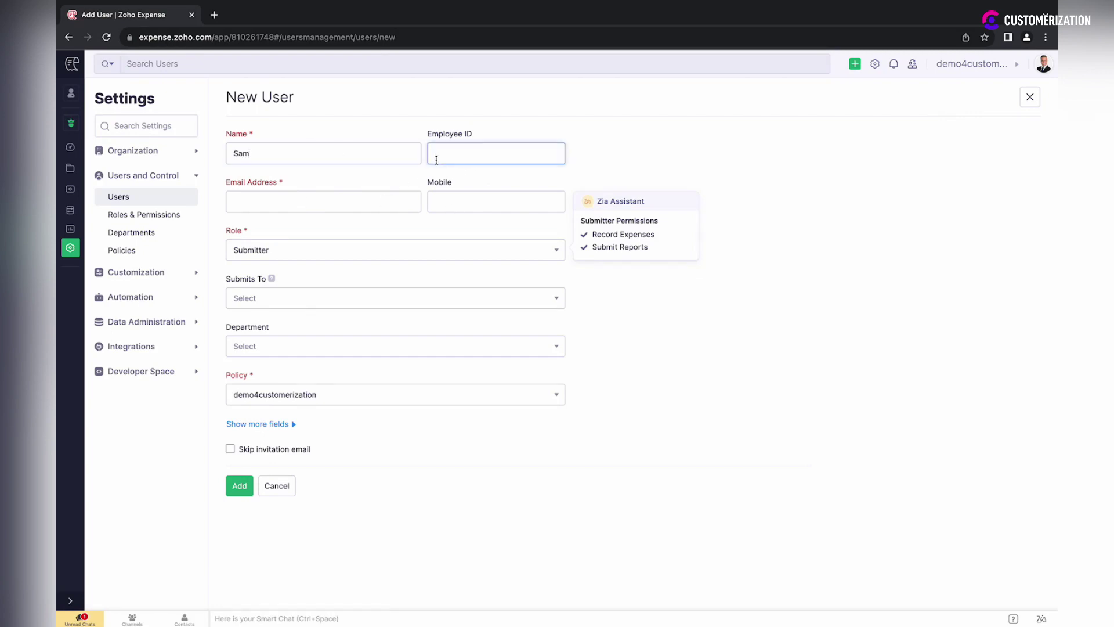
type("1221")
left_click(383, 210)
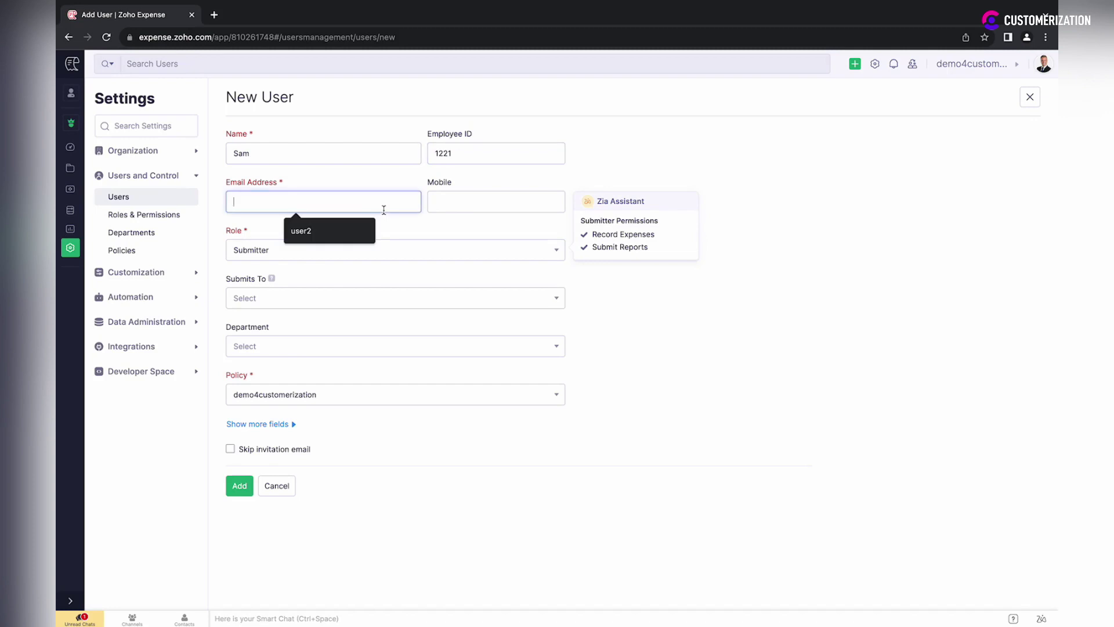
left_click(342, 230)
Keep the Submitter role and choose the existing admin as the submits-to person.
left_click(366, 254)
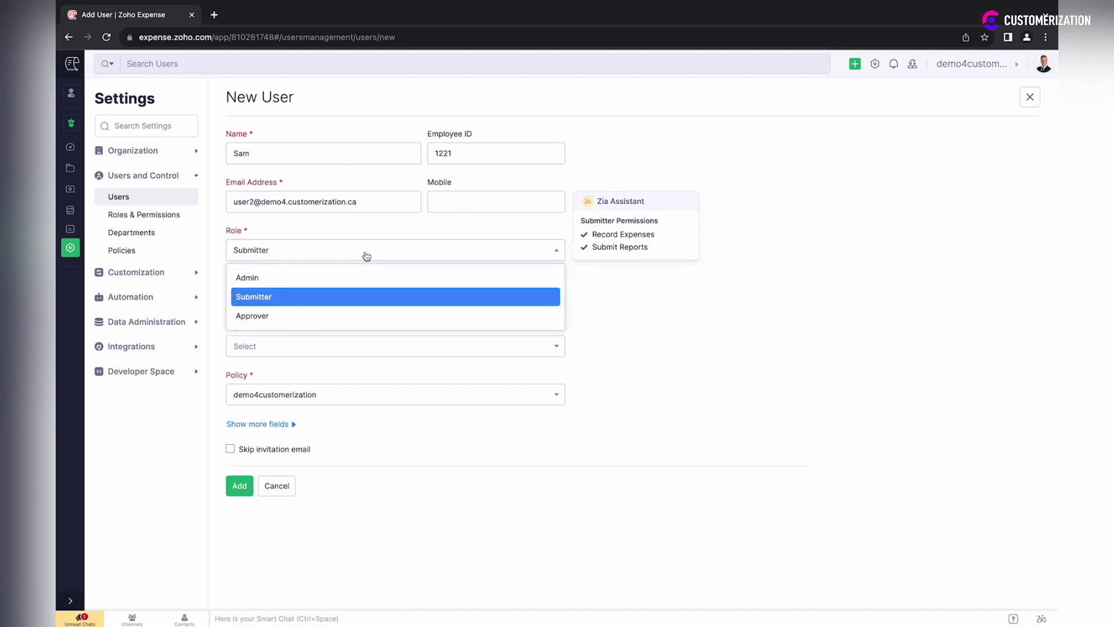
left_click(458, 296)
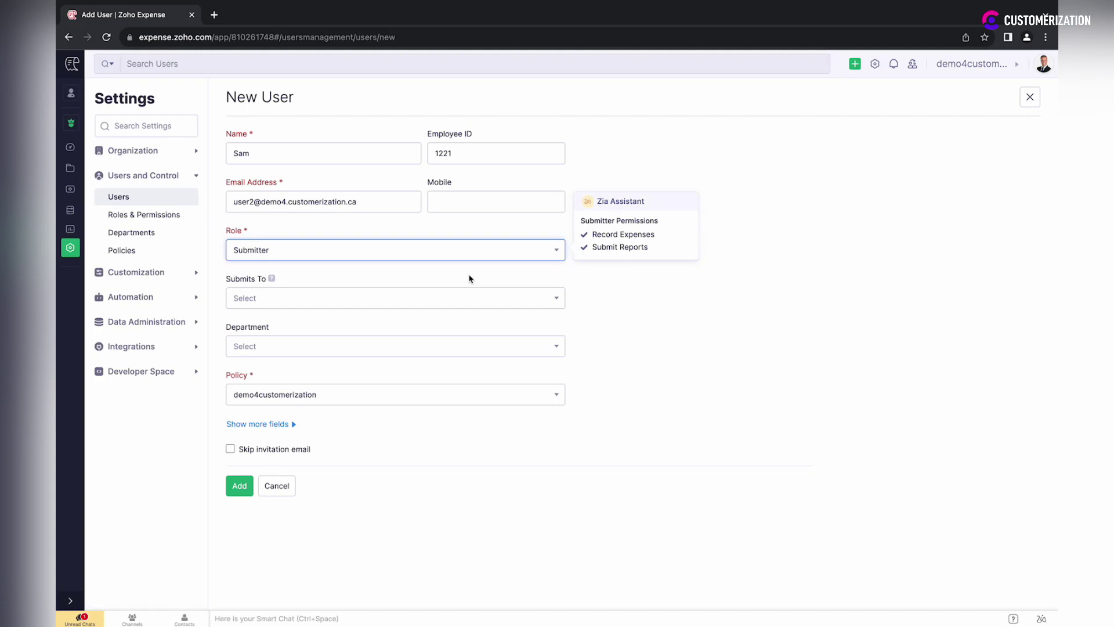
left_click(302, 306)
left_click(303, 363)
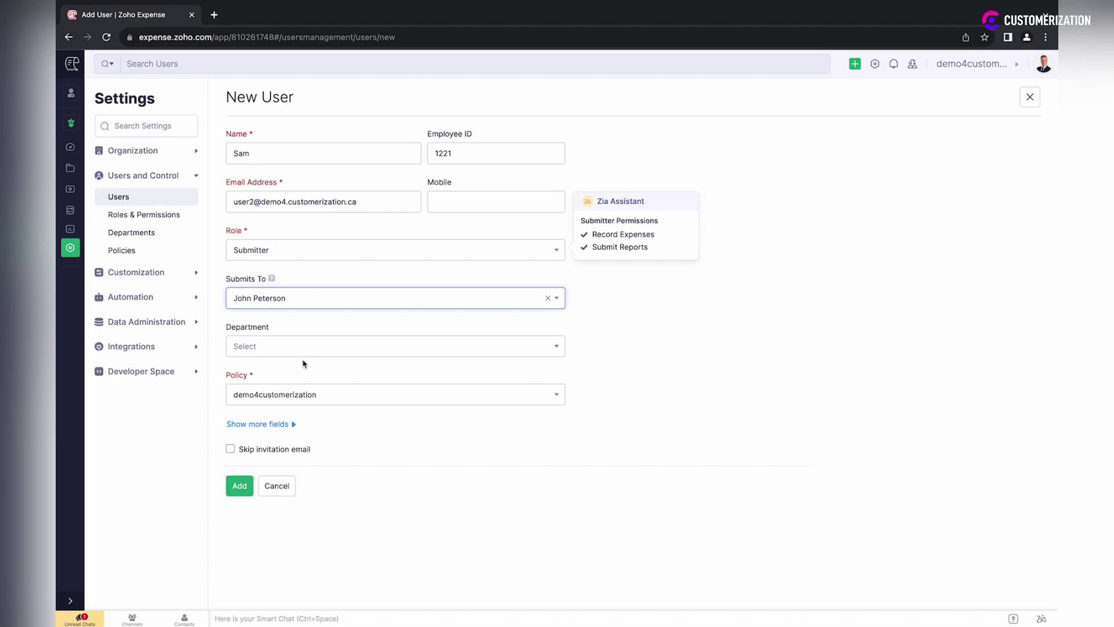
Change the new user's role to Approver.
left_click(373, 262)
left_click(362, 284)
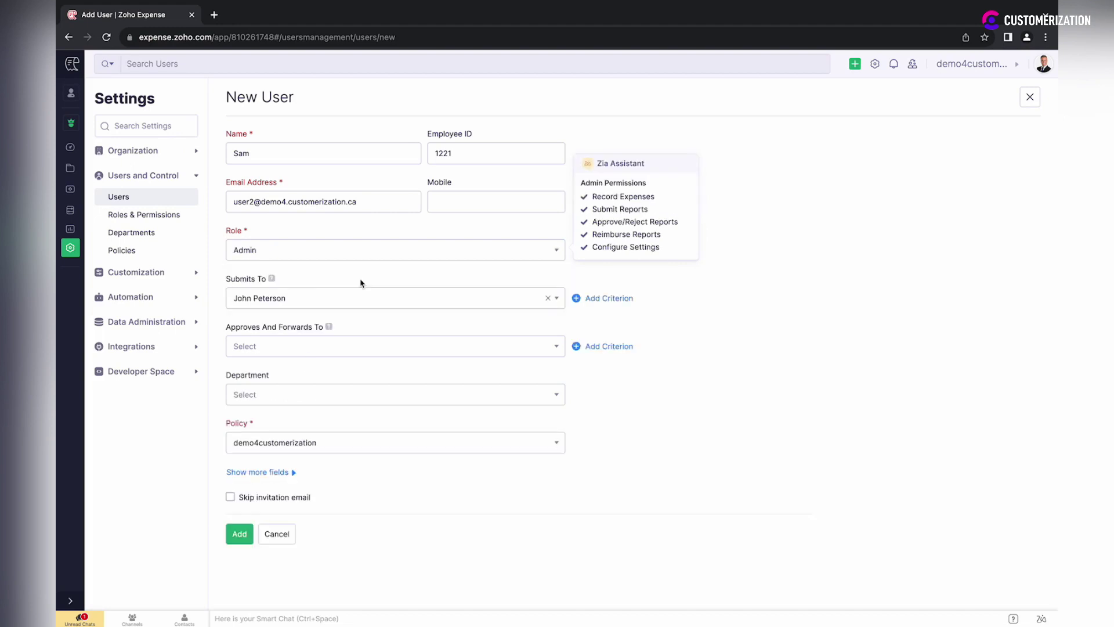
left_click(364, 259)
left_click(357, 316)
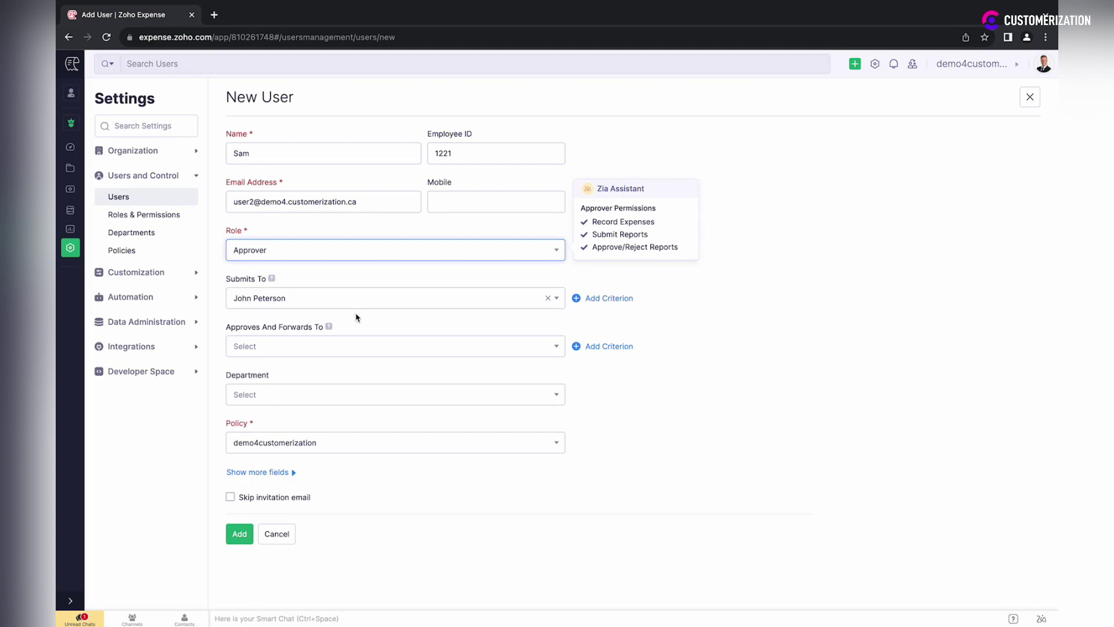
Add a criterion so submissions go to the admin only when the amount exceeds 10000.
left_click(606, 298)
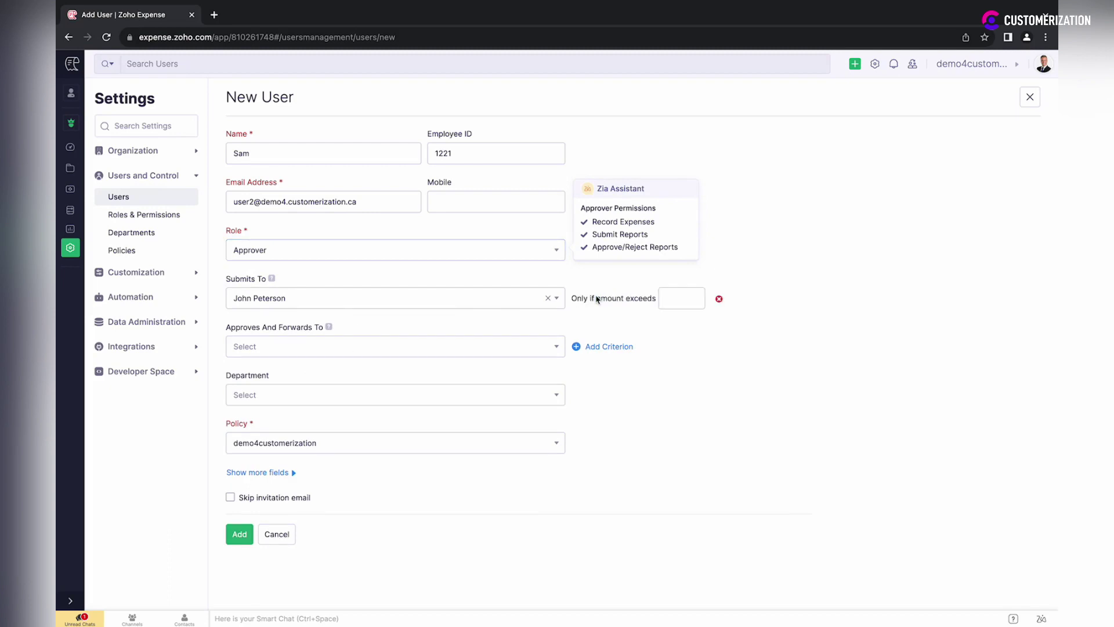
left_click(688, 298)
type("10000")
left_click(517, 332)
left_click(455, 346)
left_click(622, 377)
Reveal the extra user detail fields and save the new user.
left_click(241, 472)
scroll(375, 454, "down", 1)
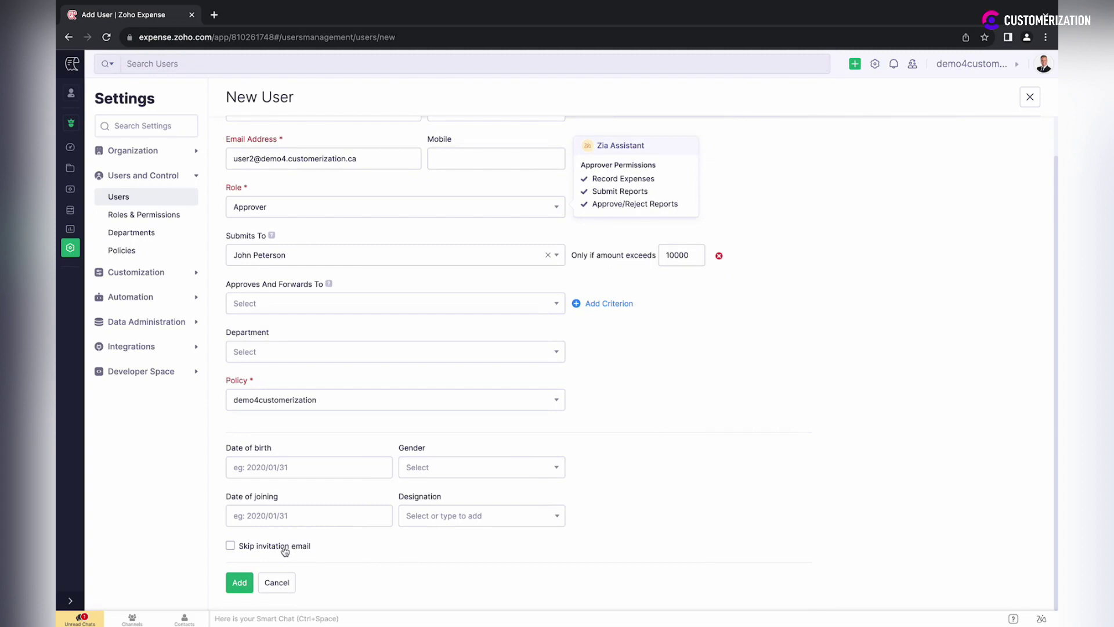
left_click(243, 583)
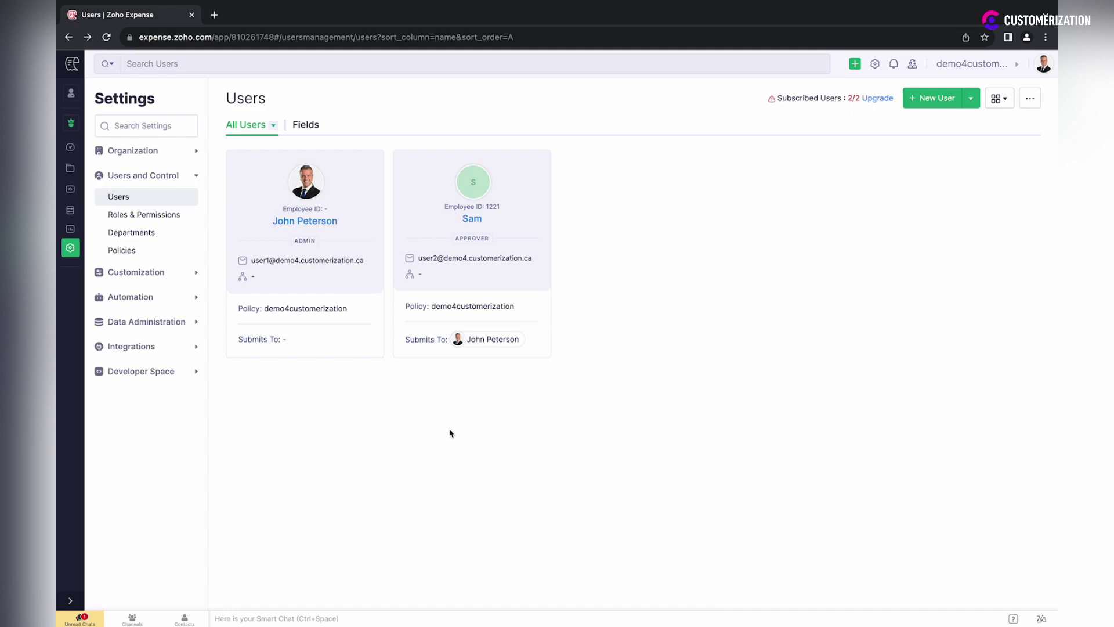
Switch to the Fields tab to see the empty custom user fields list (0/103 used).
left_click(317, 132)
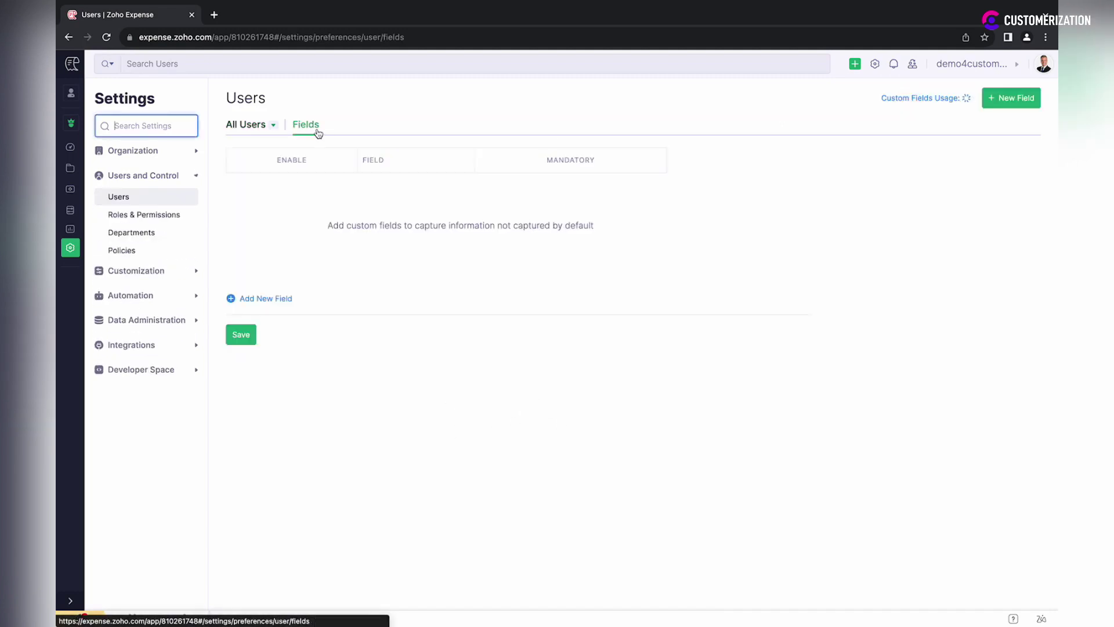
Create a mandatory Text Box (Single Line) custom field labelled 'Location' and save it.
left_click(265, 298)
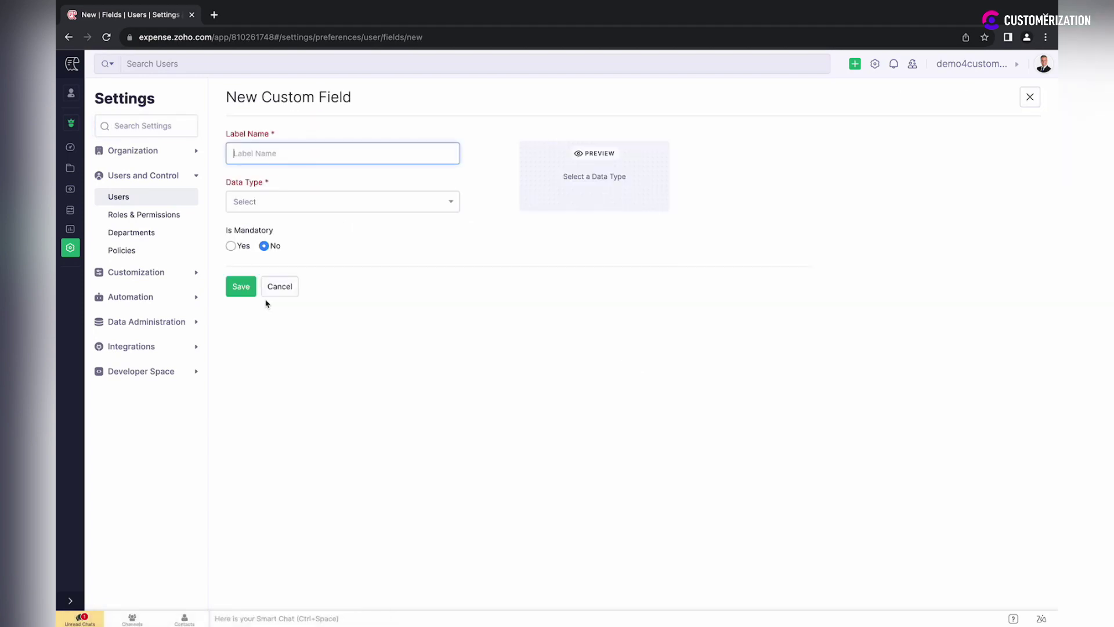
type("Location")
left_click(335, 211)
left_click(333, 259)
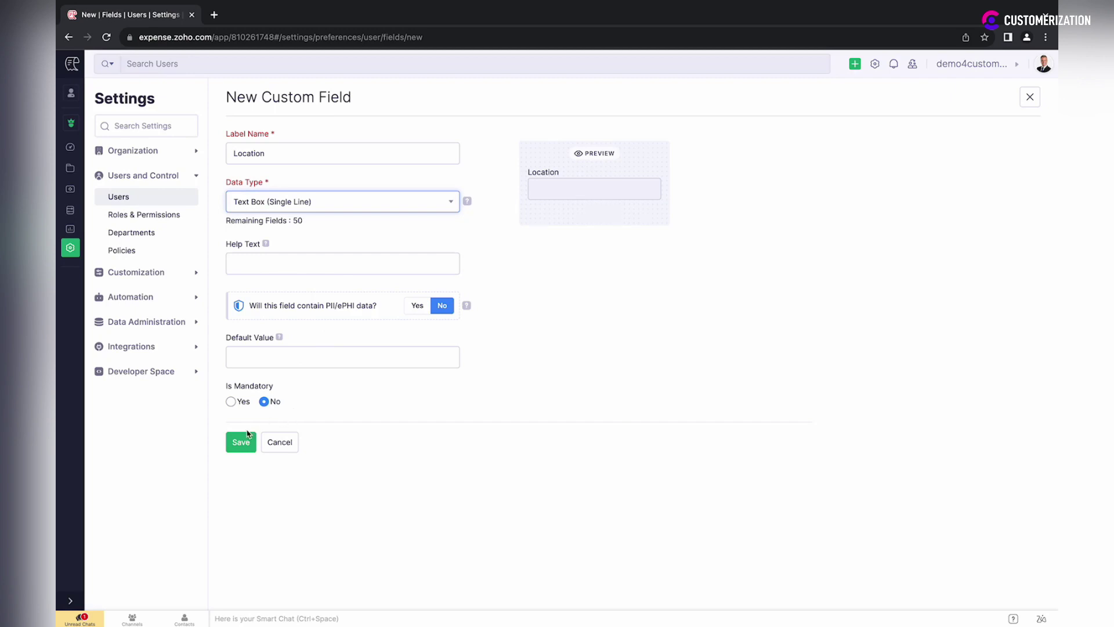
left_click(231, 401)
left_click(240, 441)
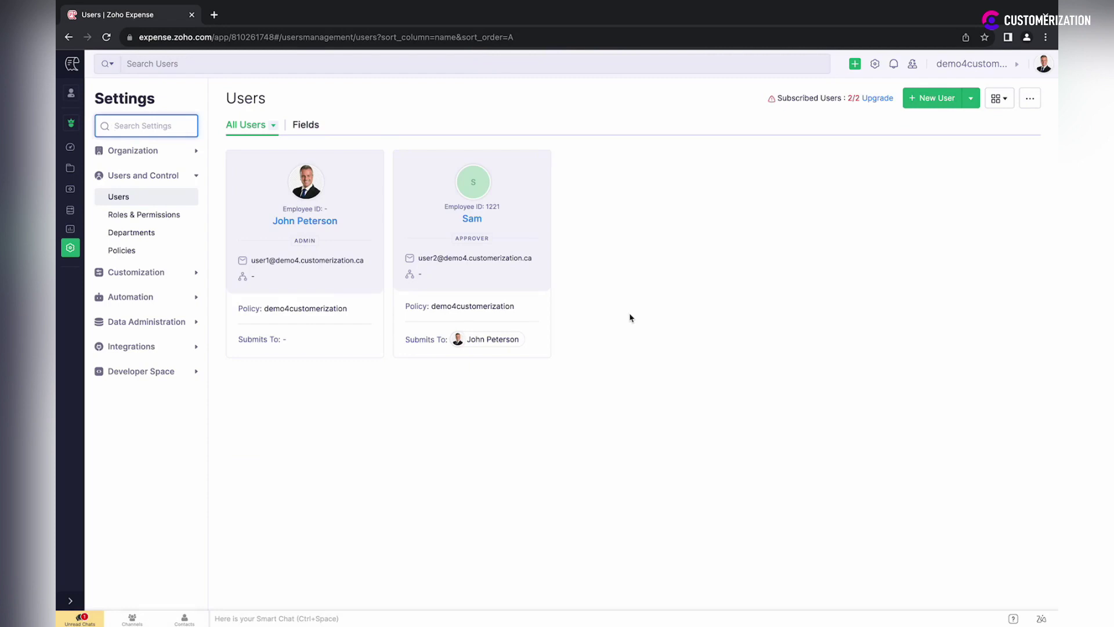
Show the single-user and multiple-user choices from the arrow beside New User.
left_click(974, 105)
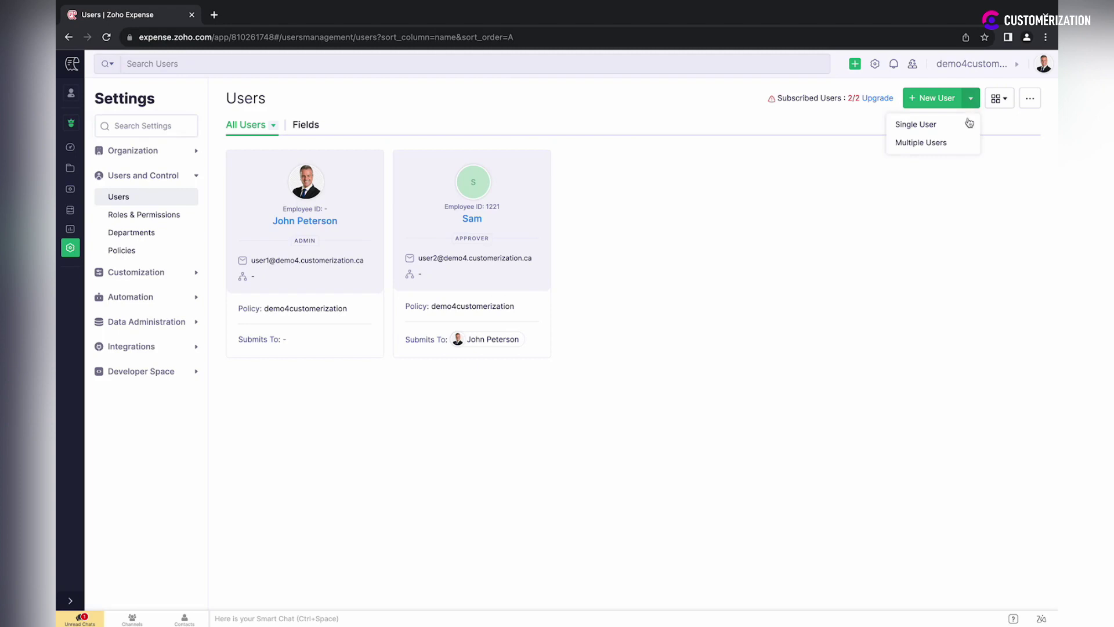
Open the Multiple Users form and confirm the first row's role stays Submitter.
left_click(947, 148)
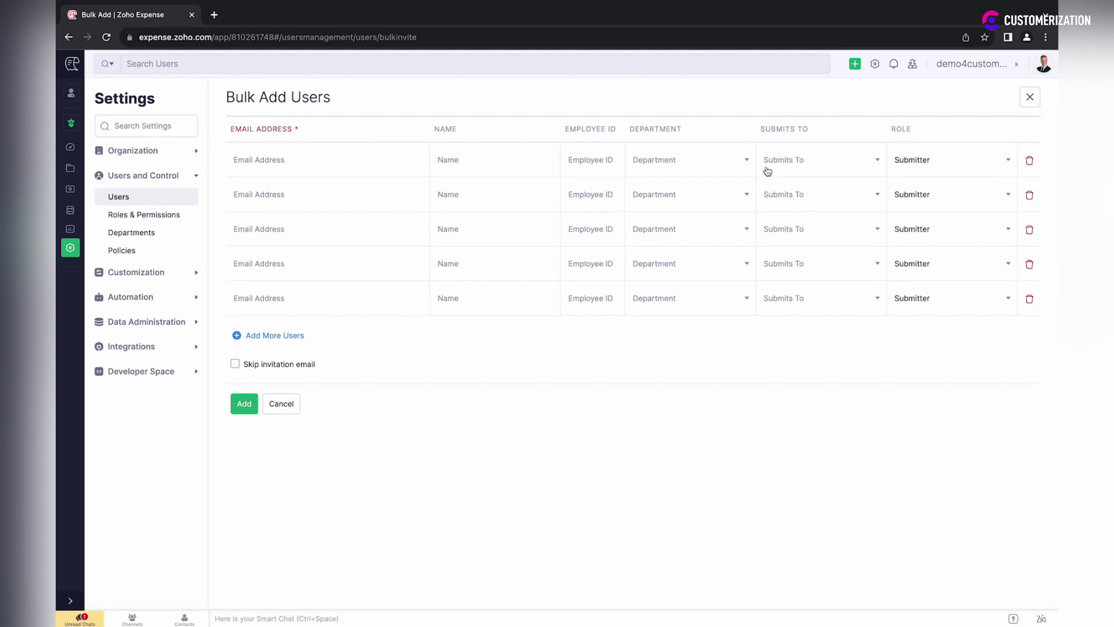
left_click(935, 164)
left_click(935, 164)
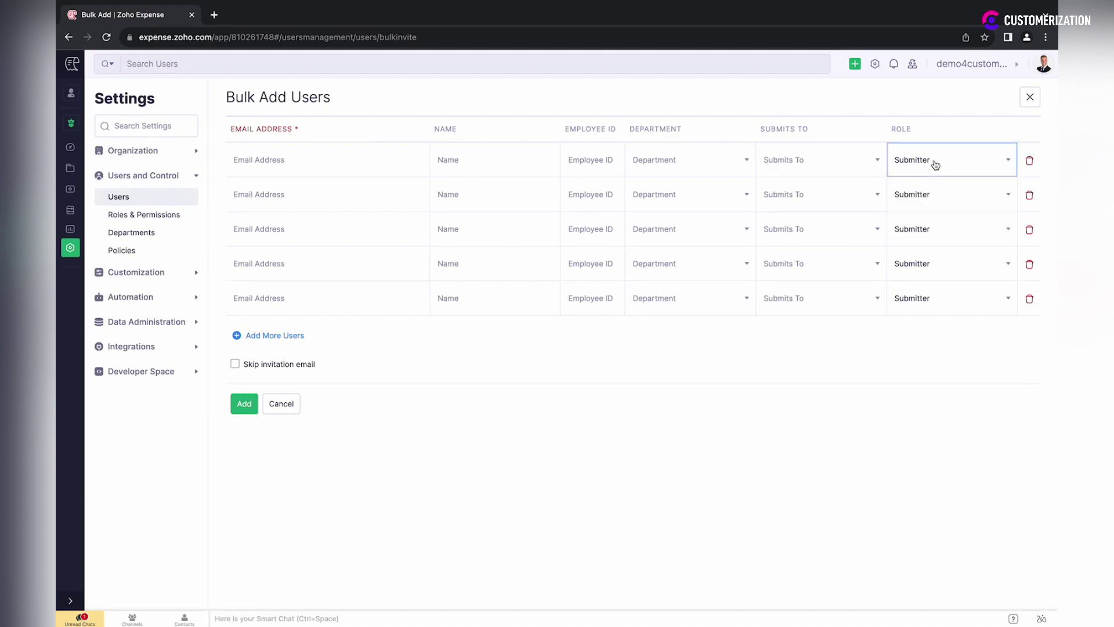